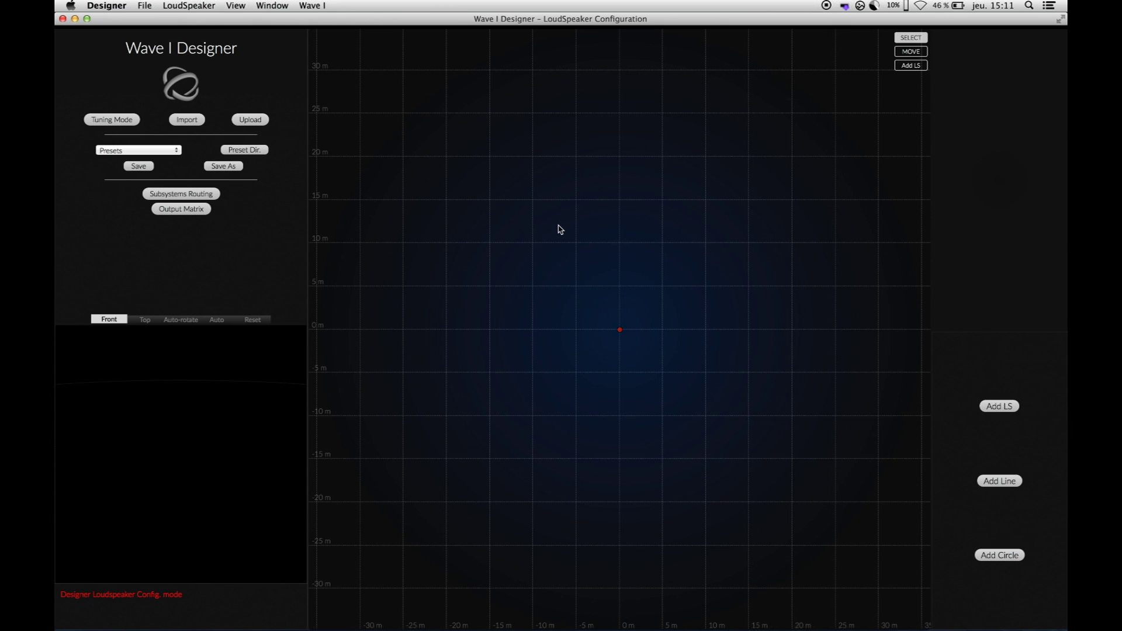
Load Stage2.png onto the canvas as the background image
click(247, 5)
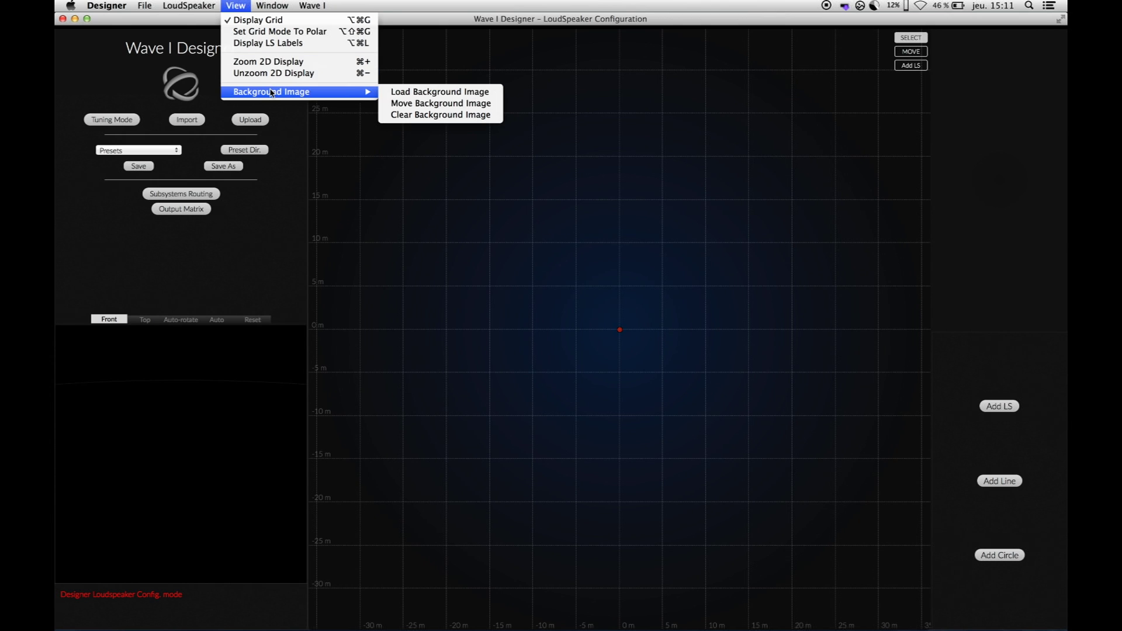
mouse_move(272, 91)
click(439, 184)
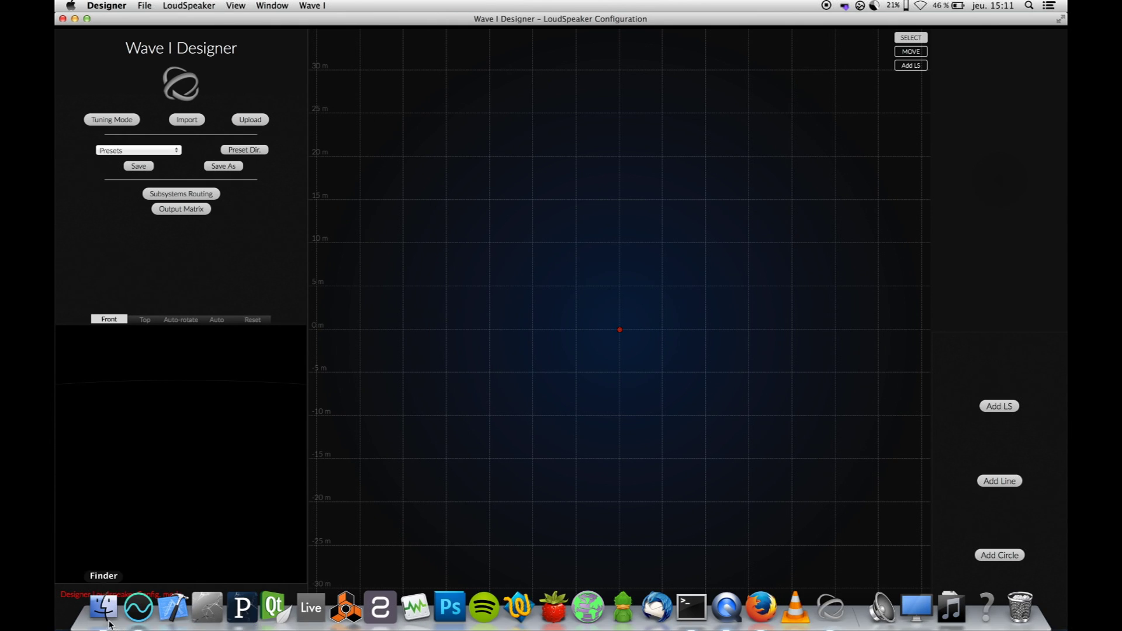
click(101, 612)
click(180, 418)
drag(180, 419, 552, 357)
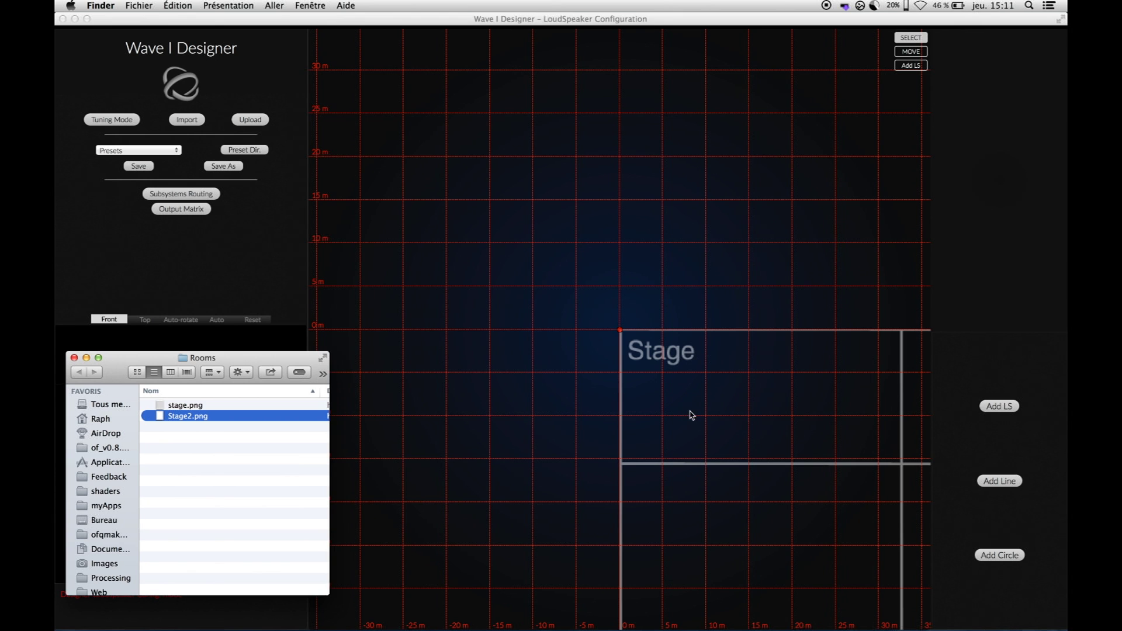
Shrink the stage plan and position it around the grid origin
click(689, 414)
mouse_move(754, 426)
mouse_down()
mouse_move(481, 216)
mouse_move(408, 123)
mouse_up()
scroll(589, 286, down, 3)
scroll(588, 286, down, 3)
scroll(588, 286, down, 2)
scroll(589, 286, down, 2)
scroll(588, 287, down, 2)
scroll(589, 286, down, 1)
mouse_move(502, 238)
mouse_down()
mouse_move(622, 345)
mouse_move(606, 366)
mouse_up()
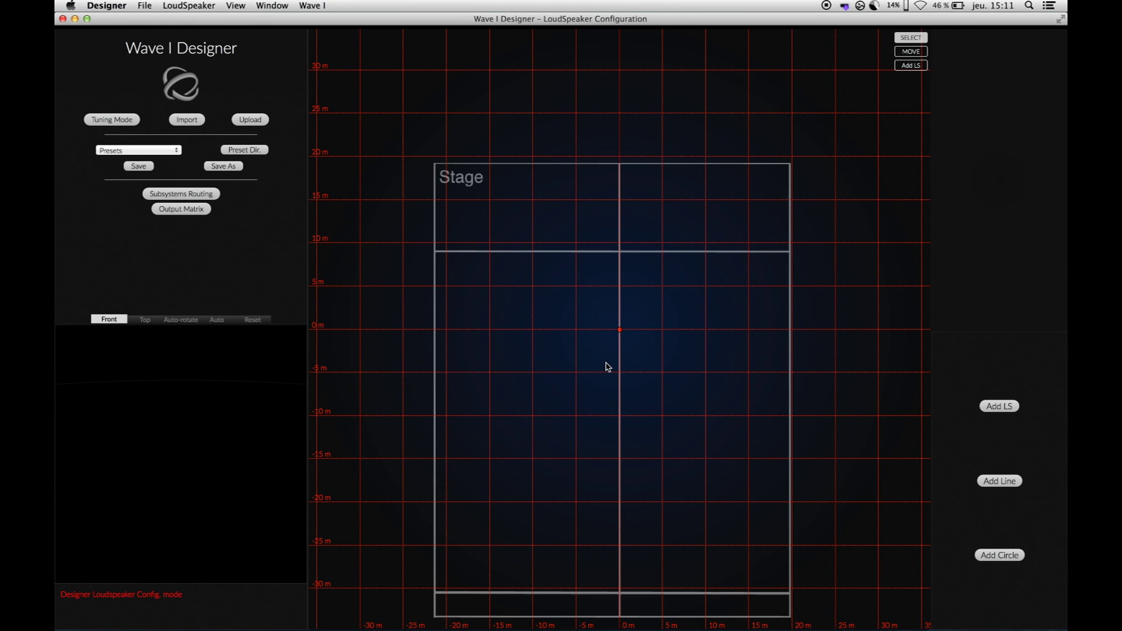
Turn off Move Background Image so the stage plan stays fixed
click(242, 7)
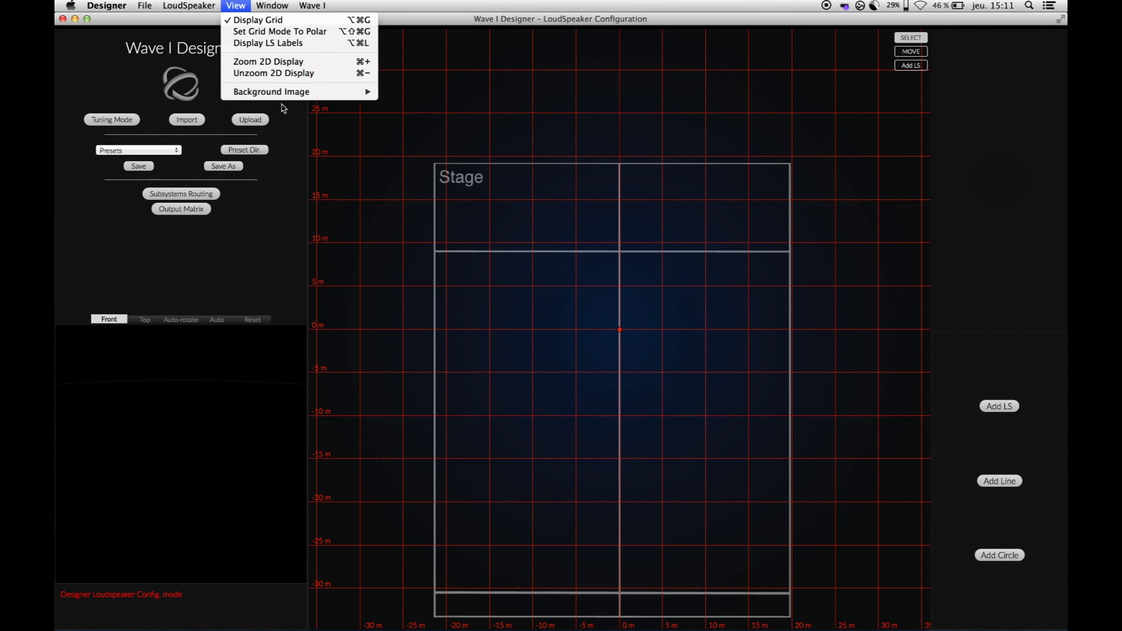
mouse_move(271, 92)
click(402, 105)
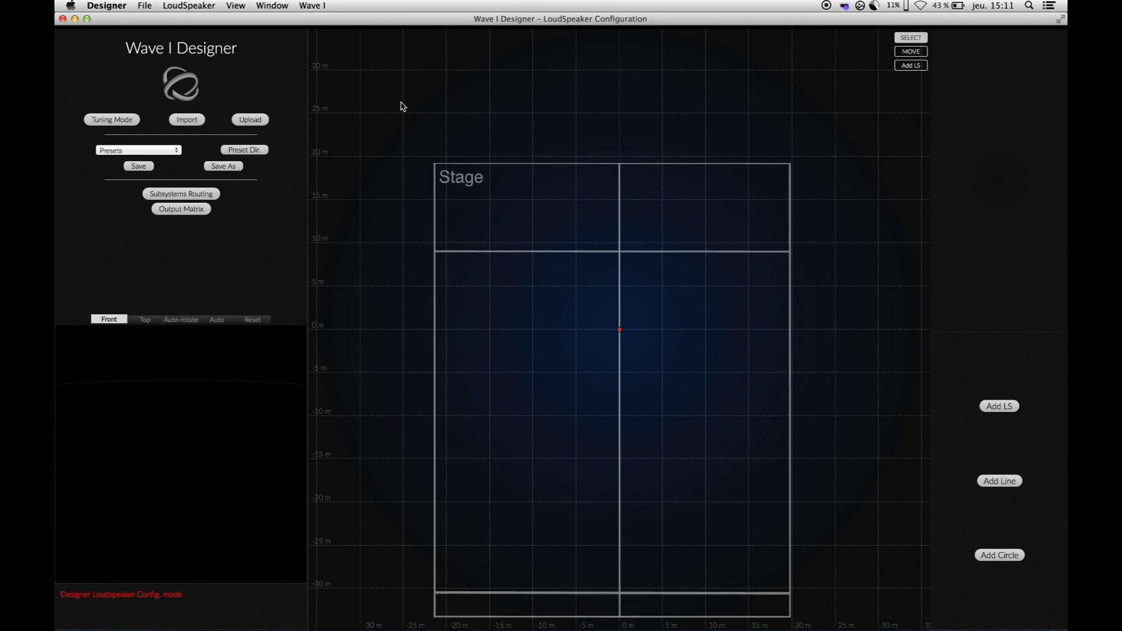
Add LS 1 as a passive subwoofer at x 3.07, y 7.61 m on subsystem 4
click(999, 408)
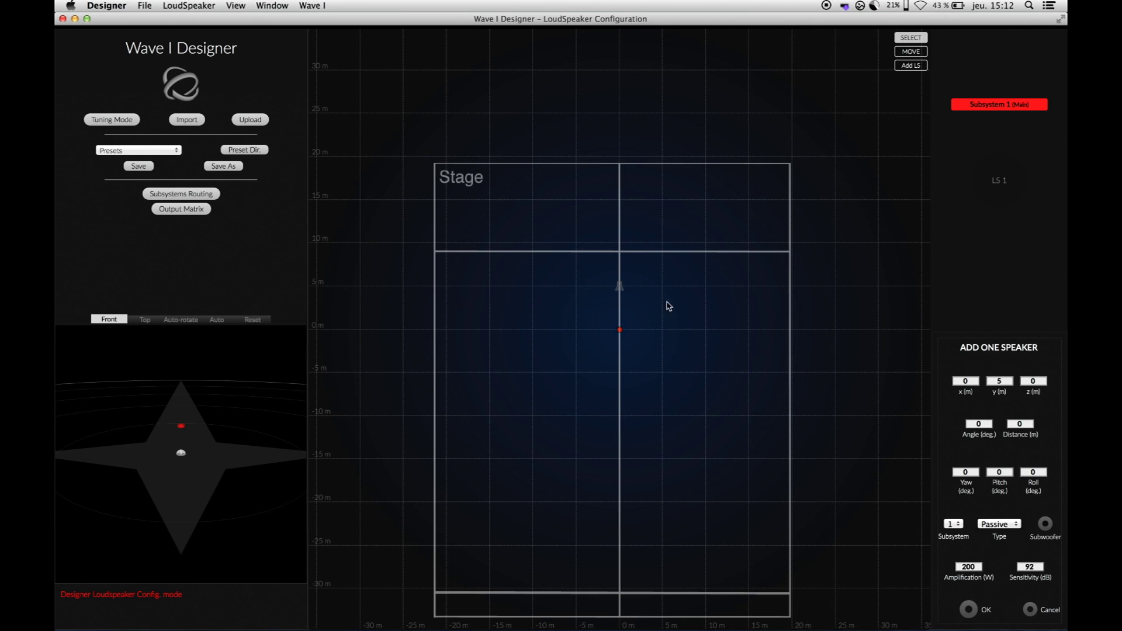
drag(618, 289, 647, 267)
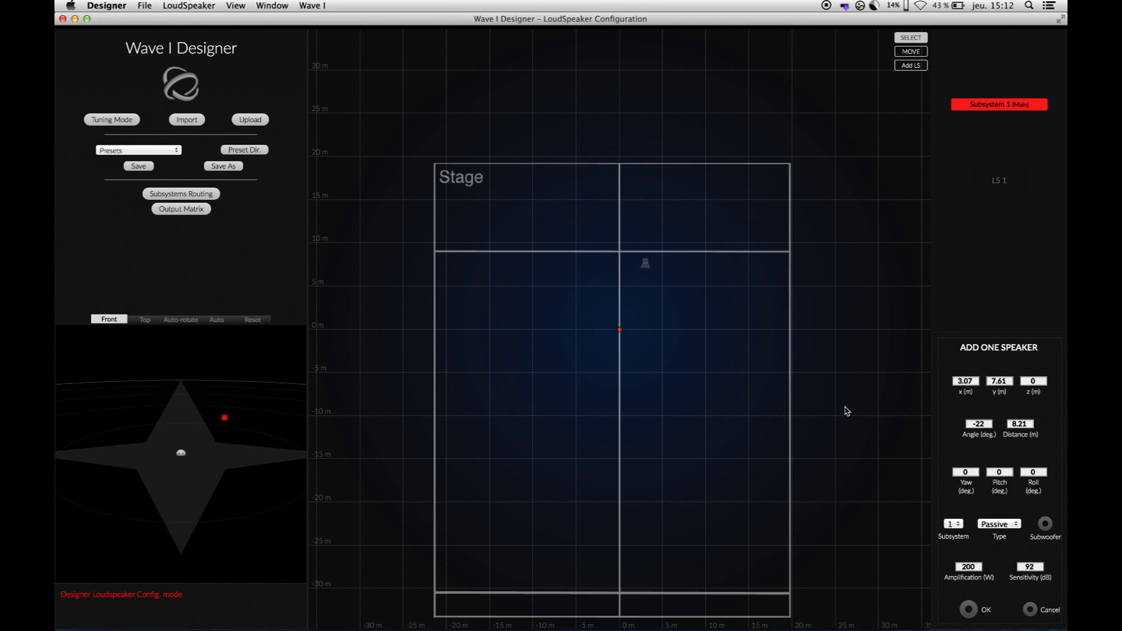
click(993, 525)
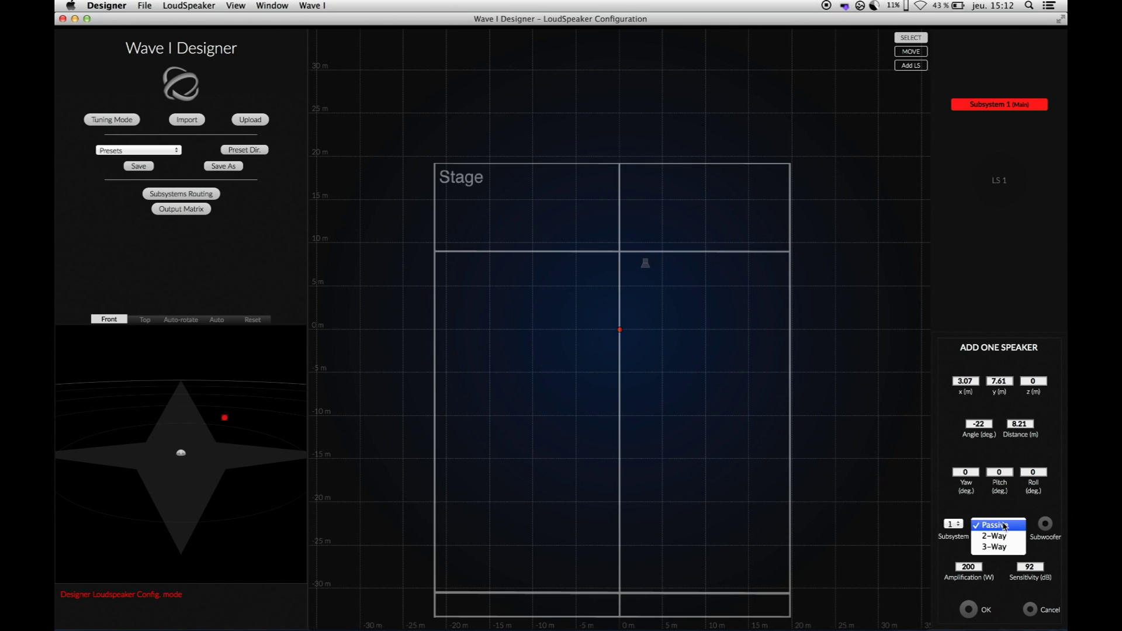
click(994, 525)
click(1045, 524)
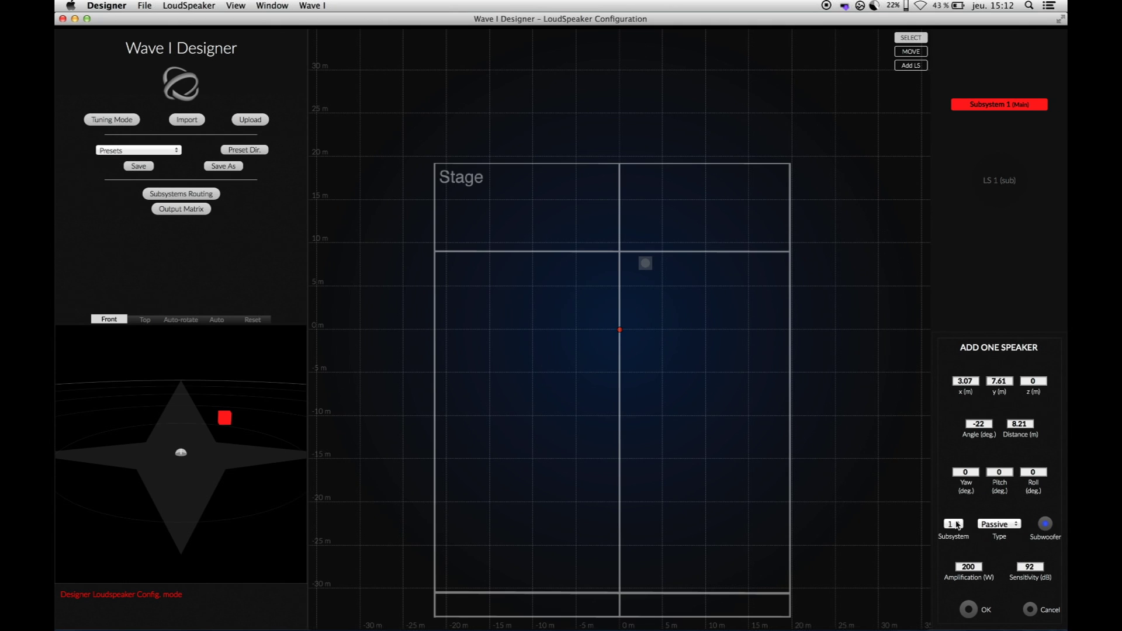
click(959, 526)
click(956, 560)
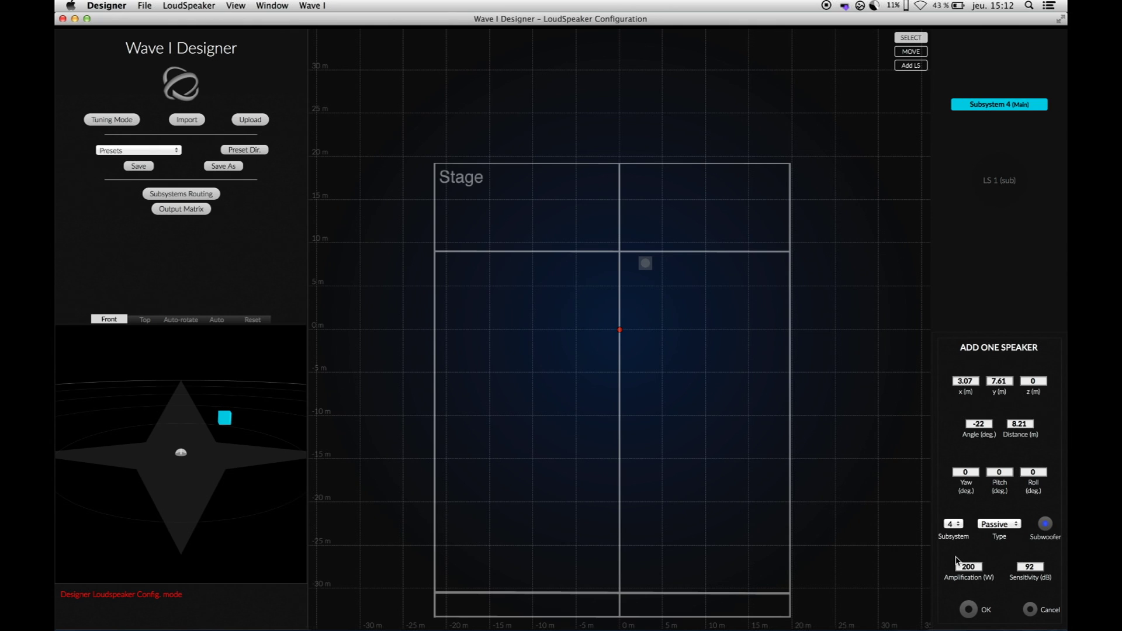
click(970, 610)
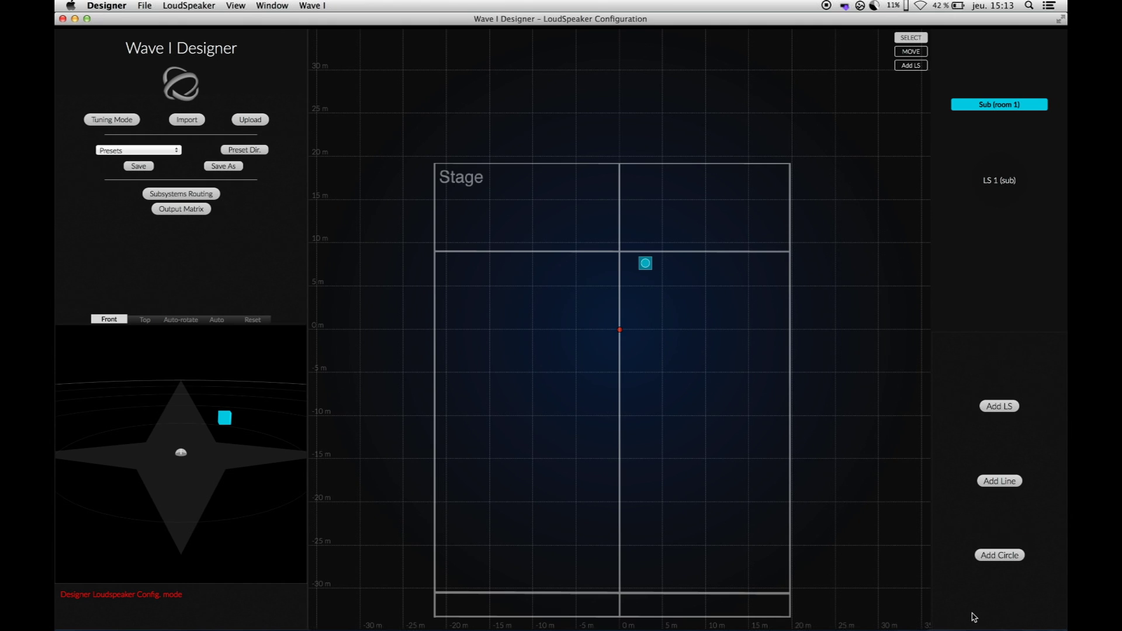
Rename subsystems 1–4 to LCR, Front, Surround and Sub, with LCR rendered as WFS Support
click(210, 195)
triple_click(537, 228)
text(LCR)
double_click(537, 298)
text(Front)
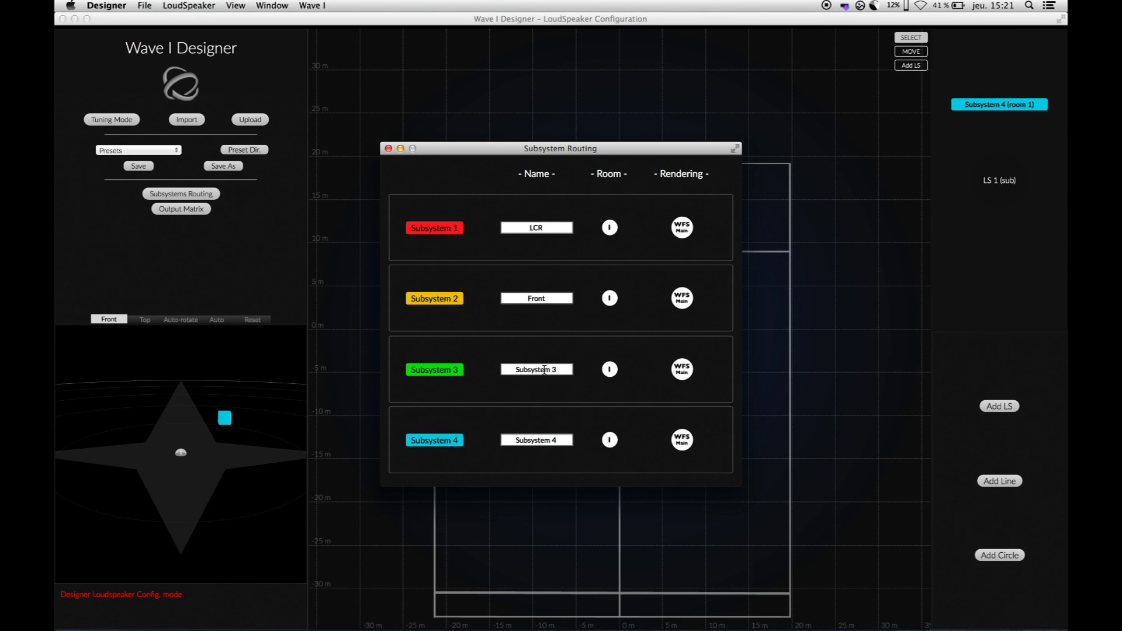
triple_click(543, 369)
text(Surround)
triple_click(536, 441)
text(Sub)
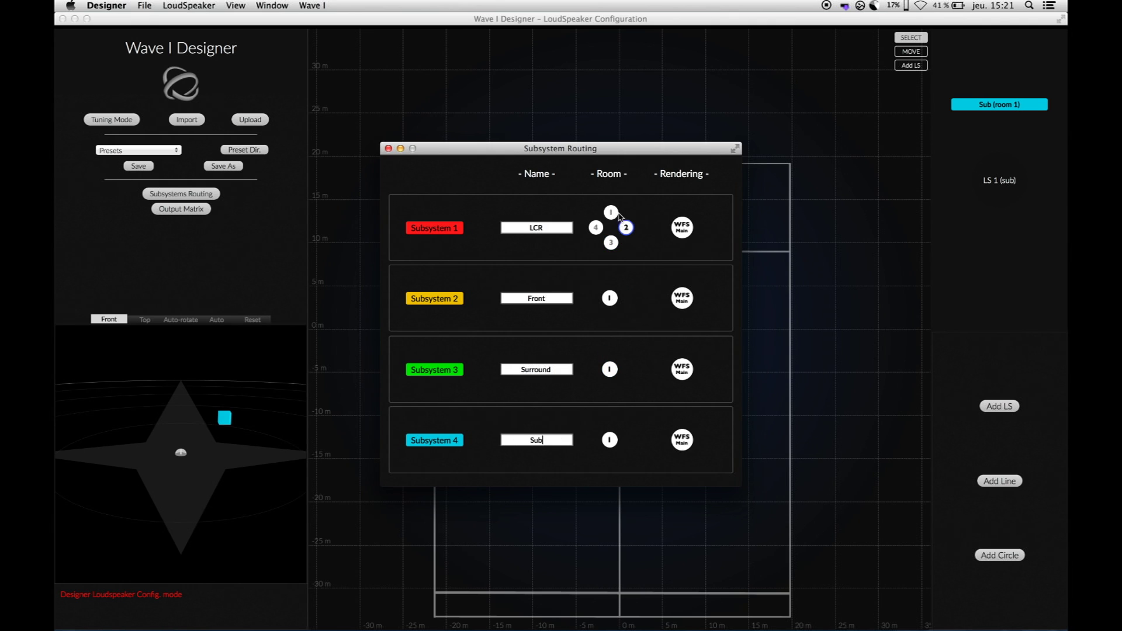
click(682, 246)
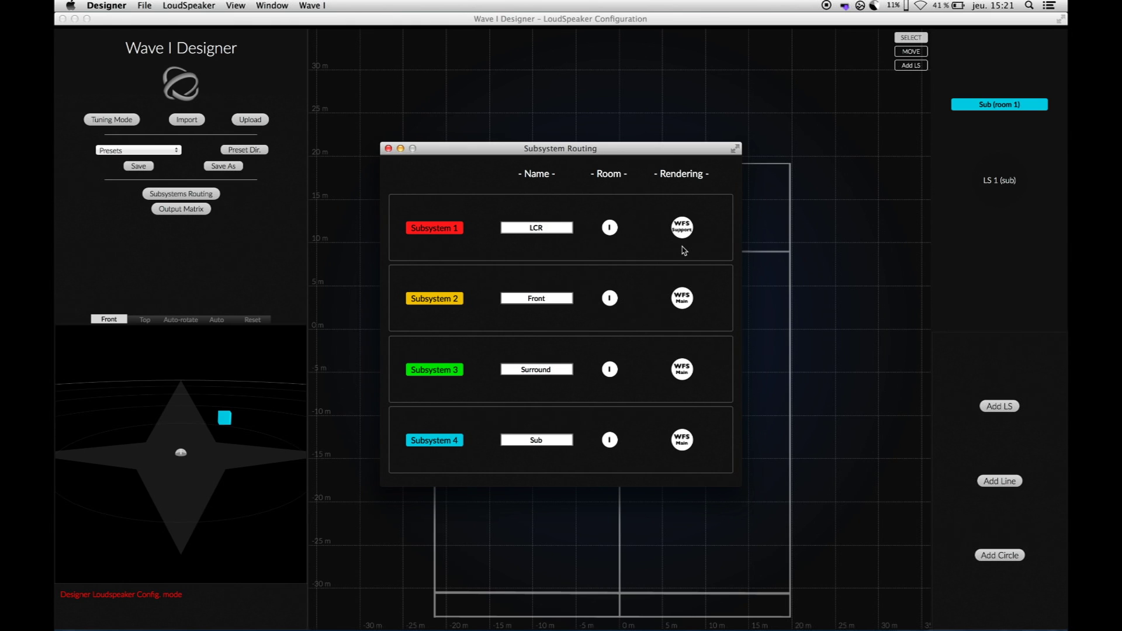
click(389, 149)
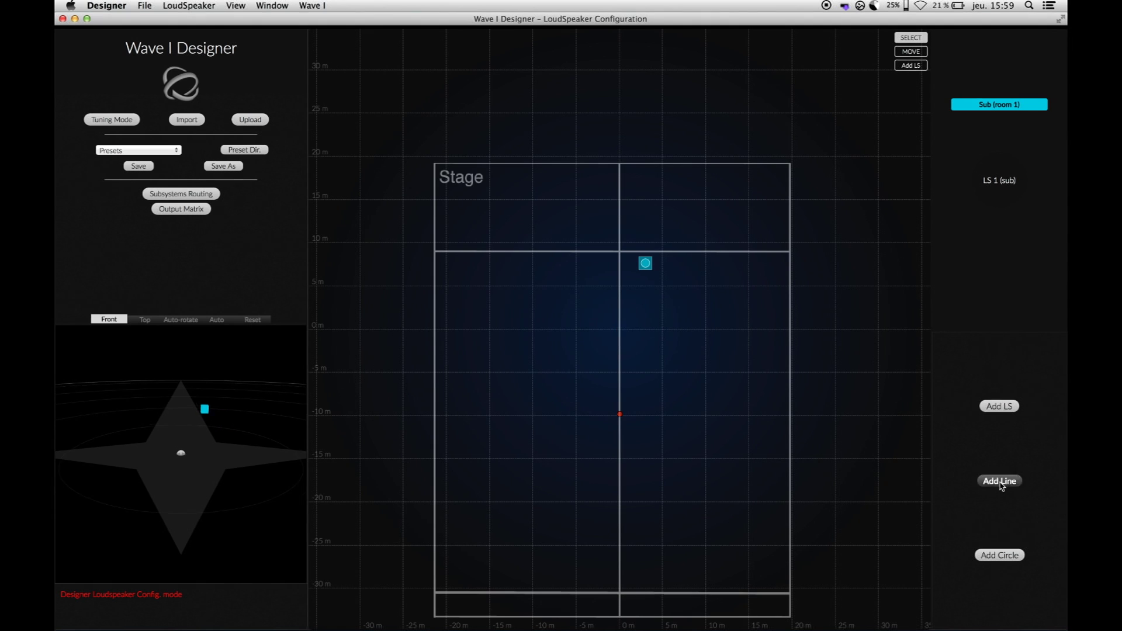
Add a 10-speaker, 37.2 m Front row at about y 10 m on subsystem 2
click(1000, 482)
drag(650, 279, 634, 243)
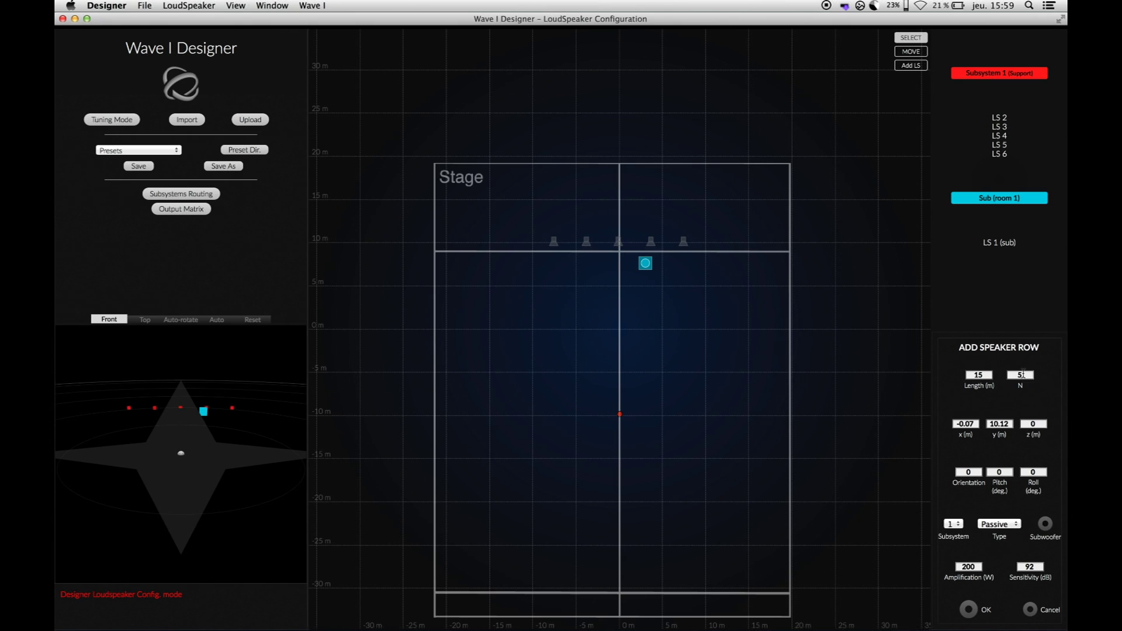
text(10)
key(shift+Tab)
text(37.2)
key(Return)
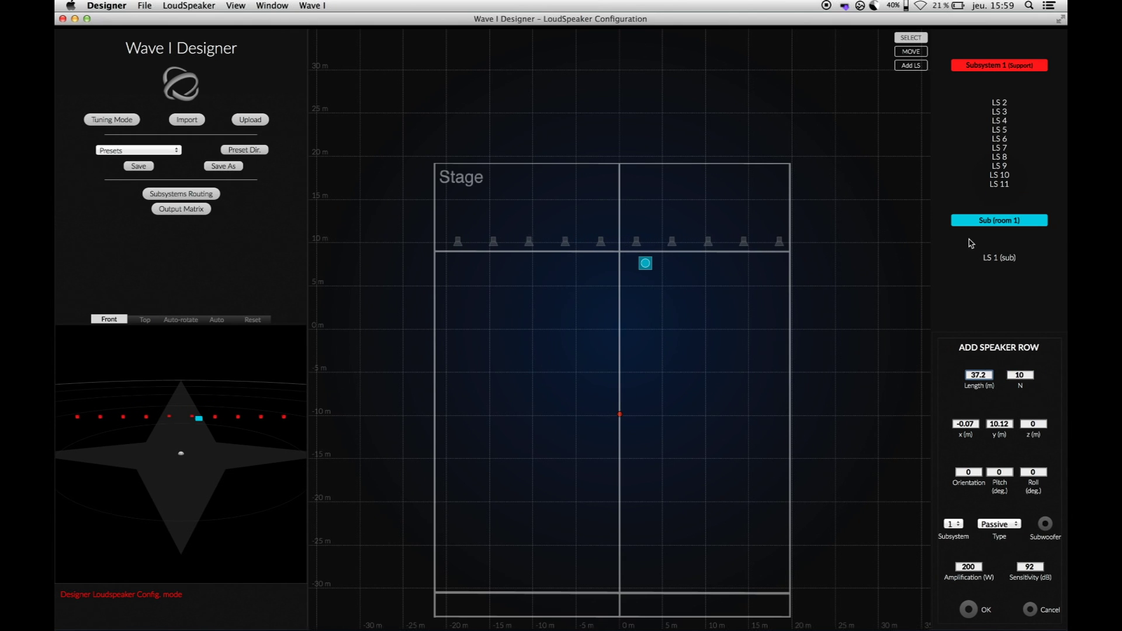
drag(640, 251, 628, 245)
click(953, 524)
click(954, 538)
click(969, 610)
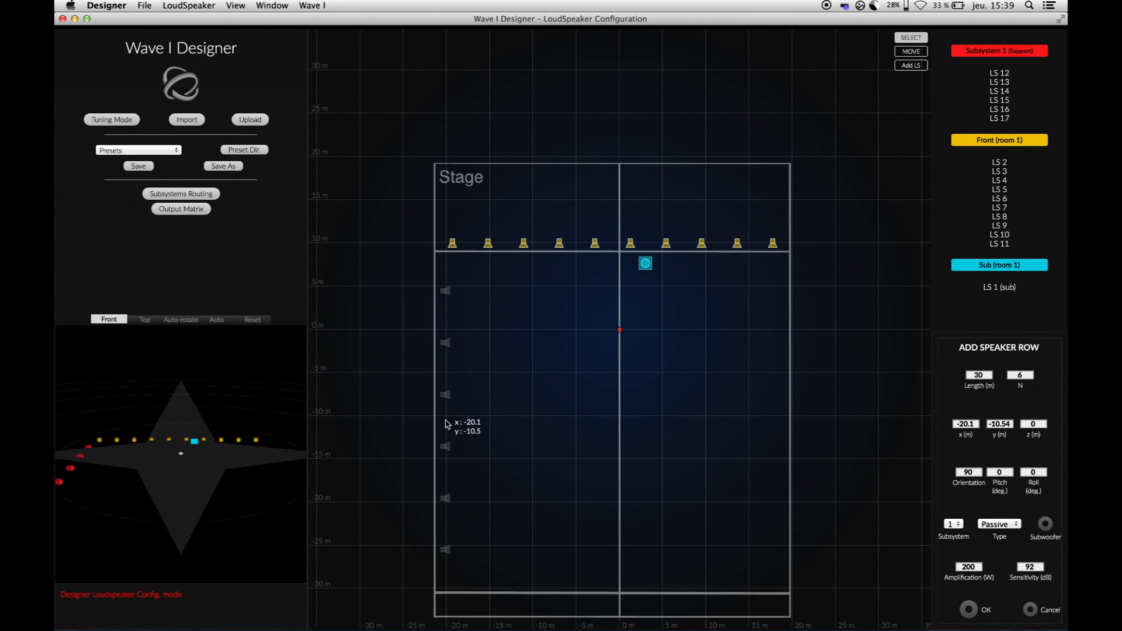
Add Surround speaker lines along both sides and across the rear
click(968, 609)
click(1001, 481)
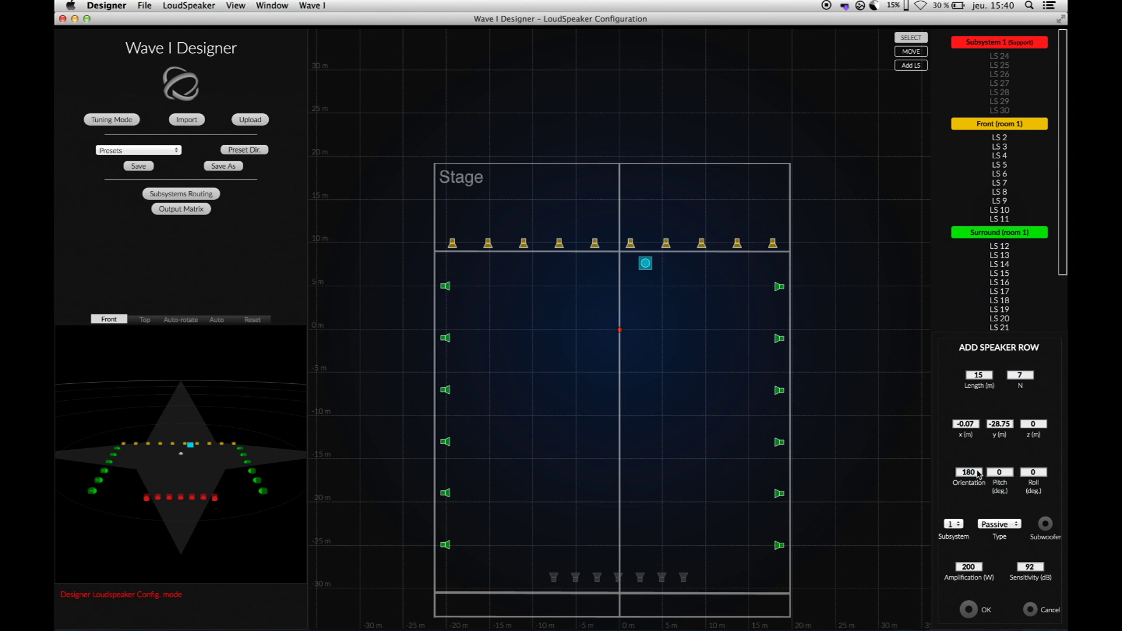
text(33.8)
click(969, 610)
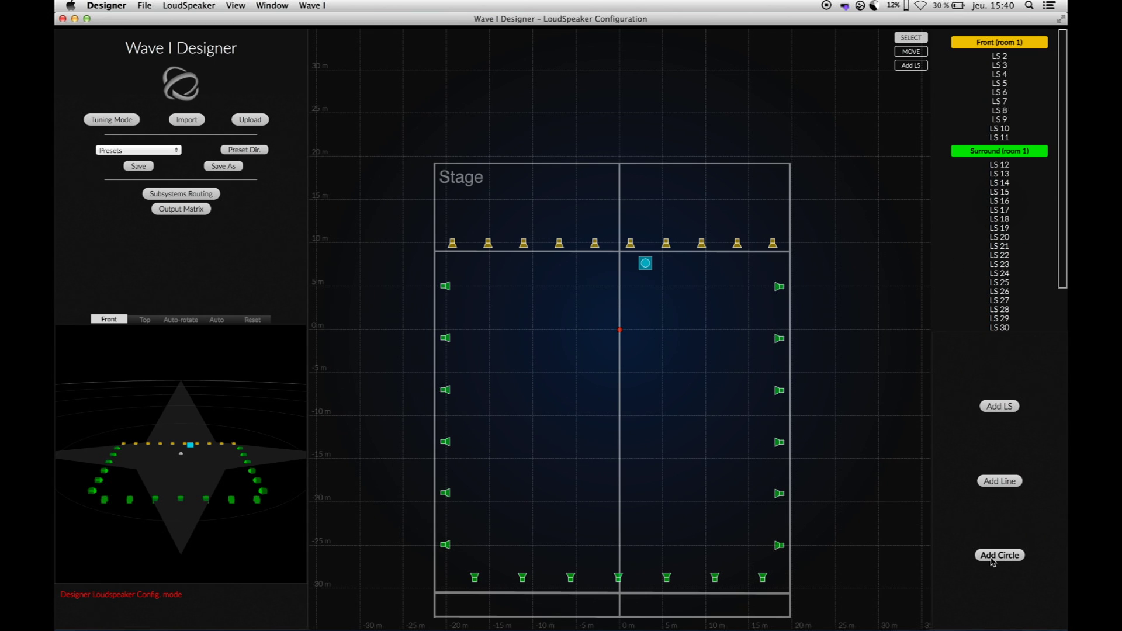
click(998, 555)
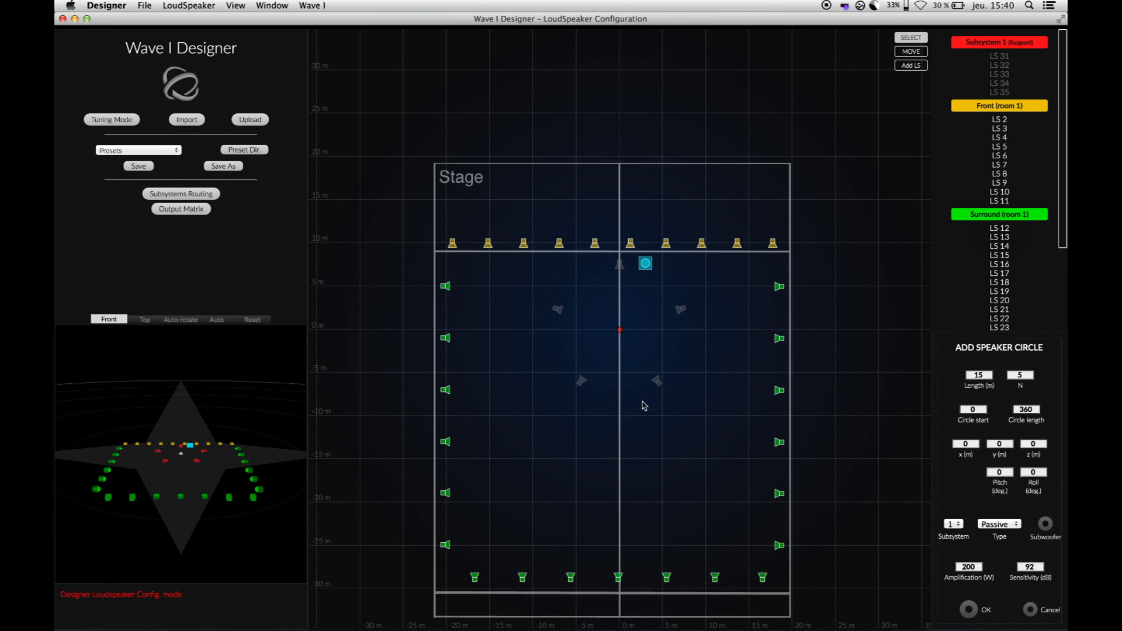
key(BackSpace)
text(8)
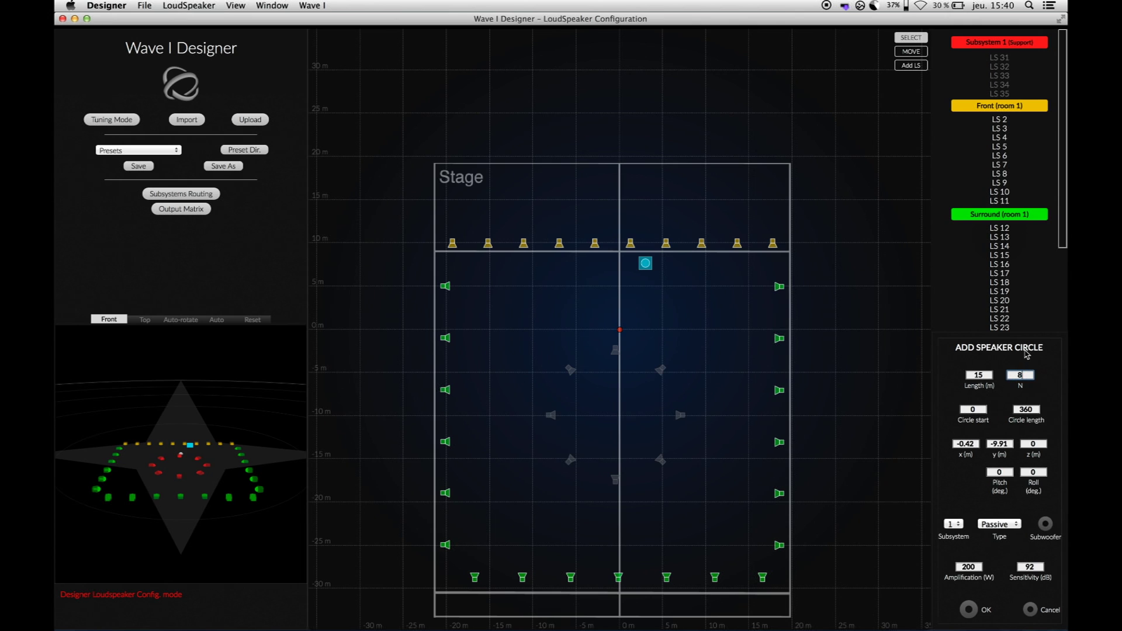
double_click(979, 375)
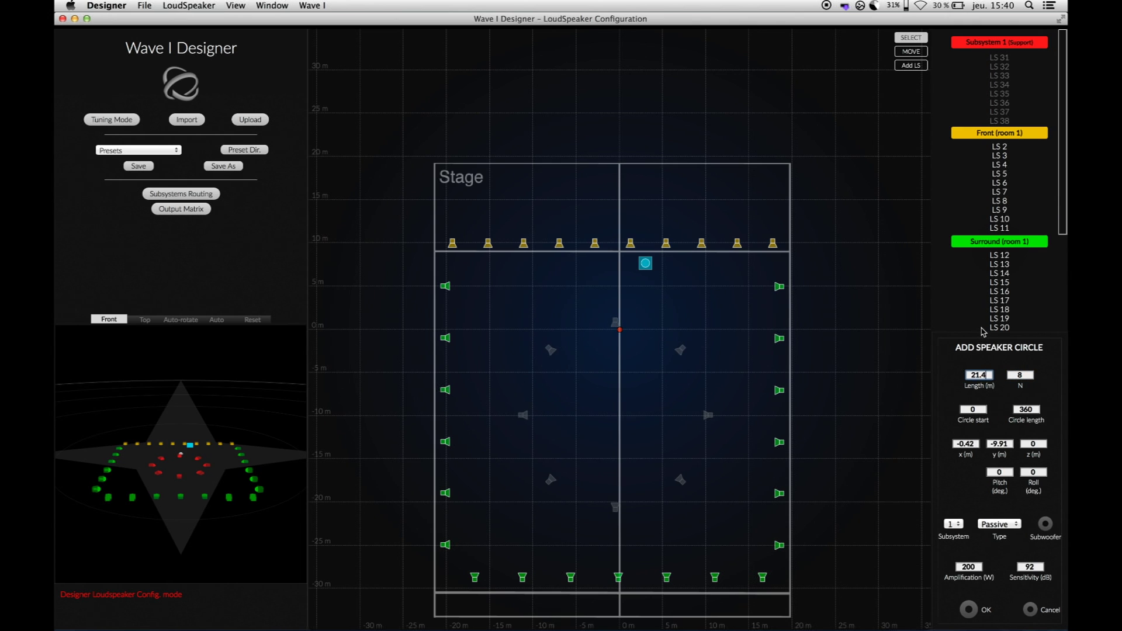
text(8.9)
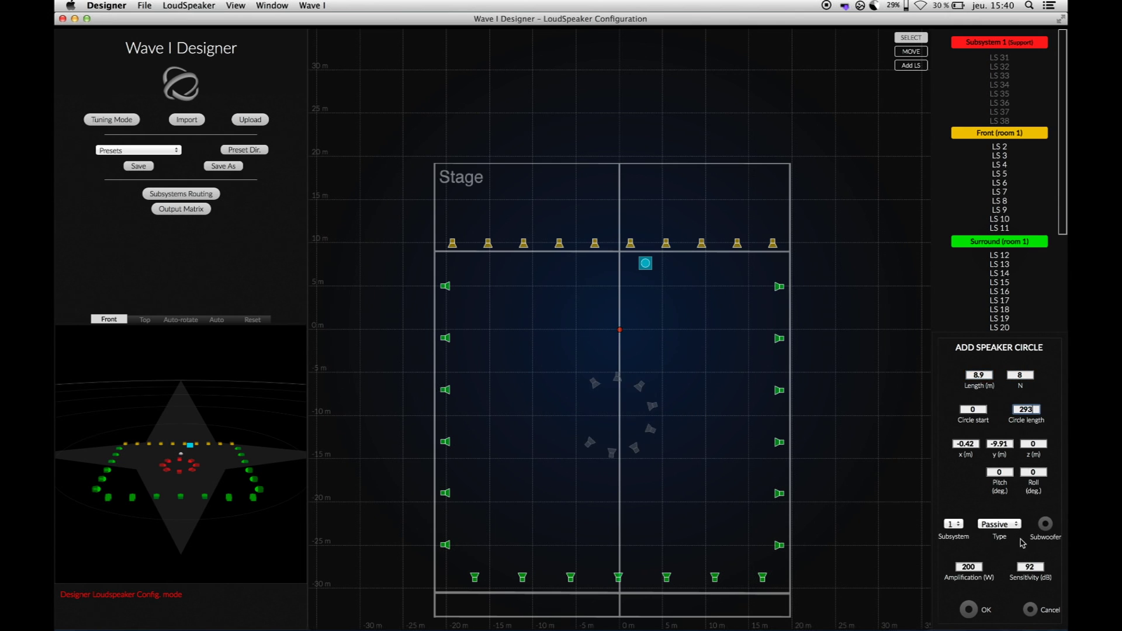
drag(1028, 405, 976, 439)
click(974, 410)
text(84)
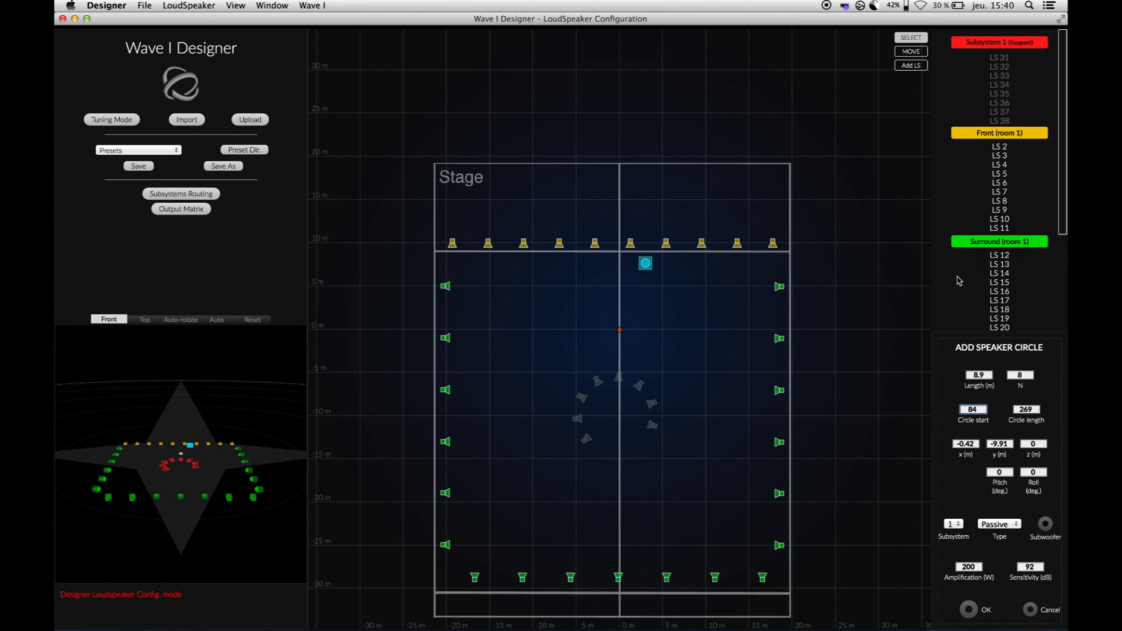
Drop the speaker circle and place left, centre and right speakers along the stage front
click(1029, 610)
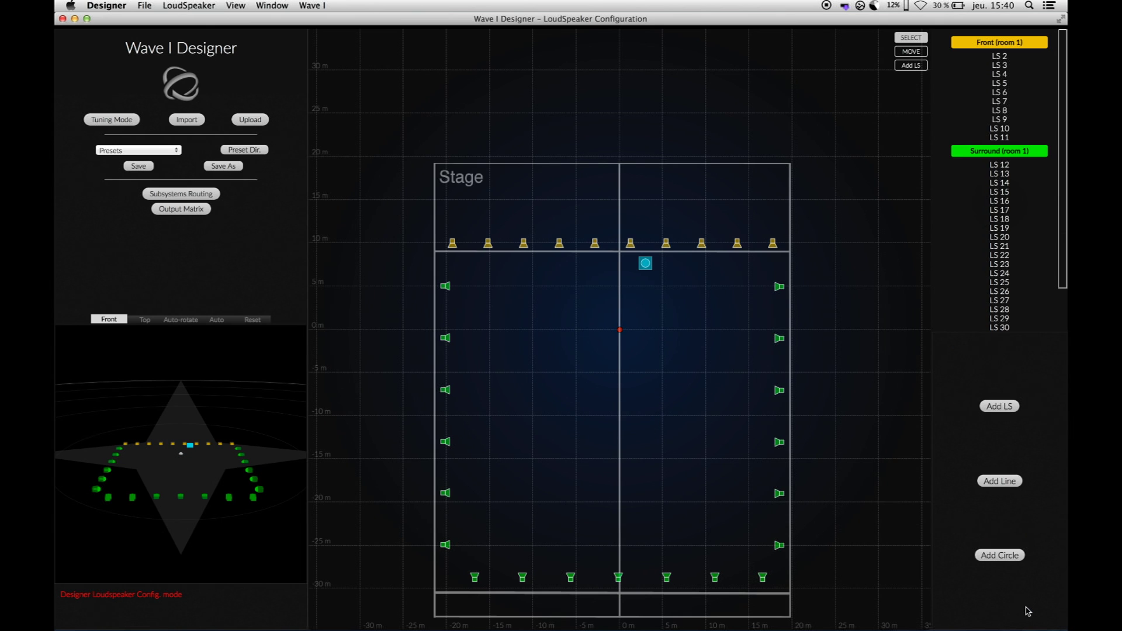
click(909, 66)
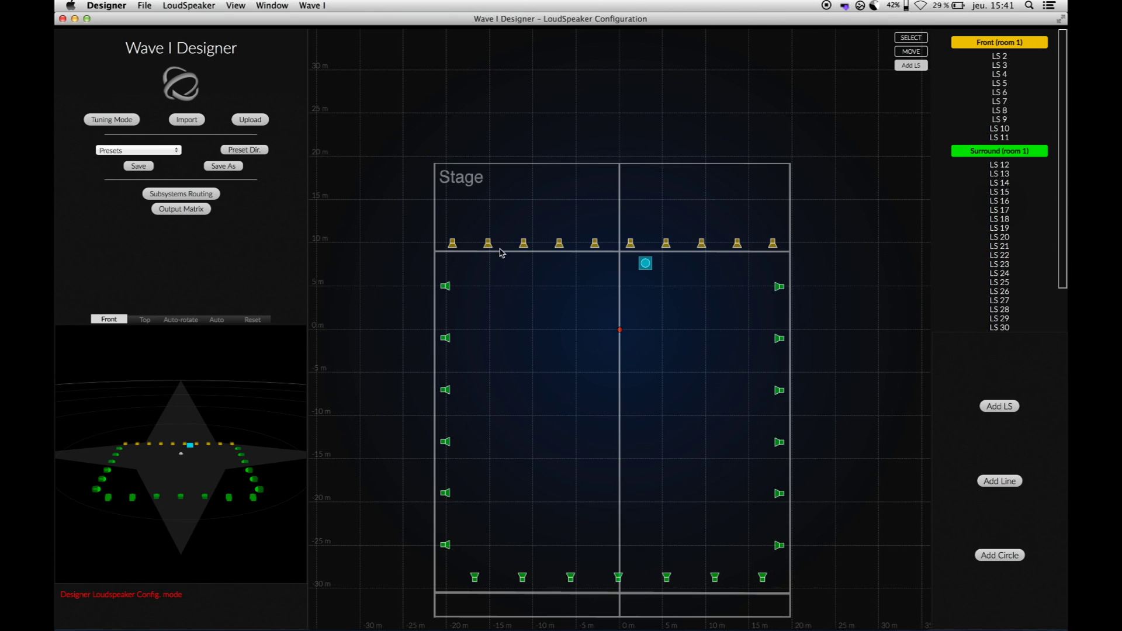
click(471, 263)
click(620, 264)
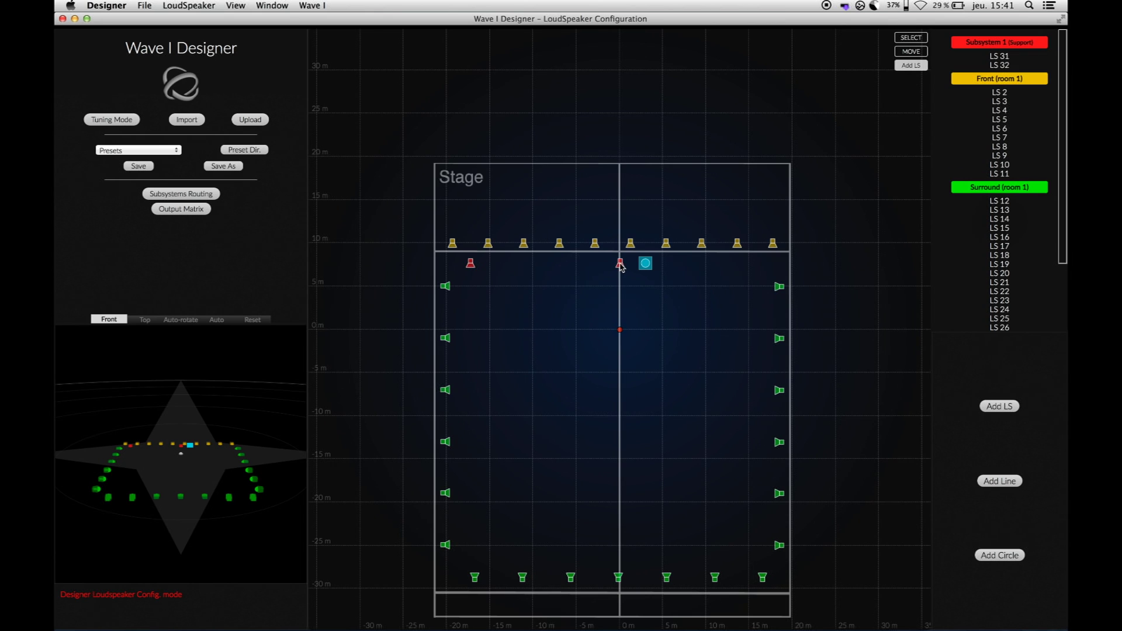
click(753, 264)
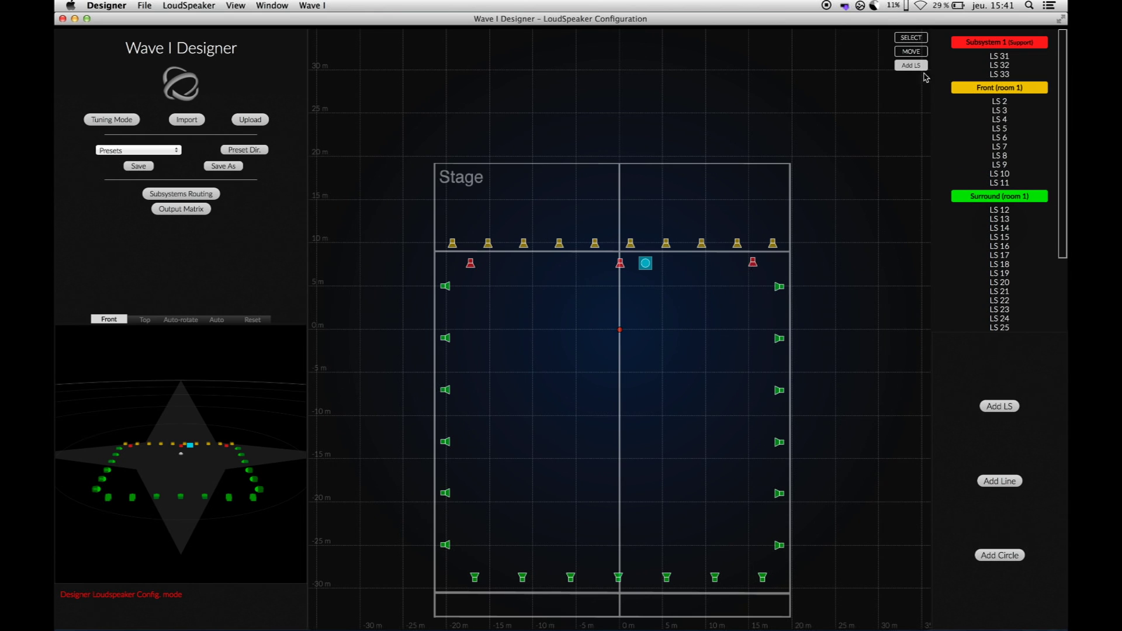
Select the new LCR speakers and set their height
click(911, 38)
click(752, 263)
click(470, 263)
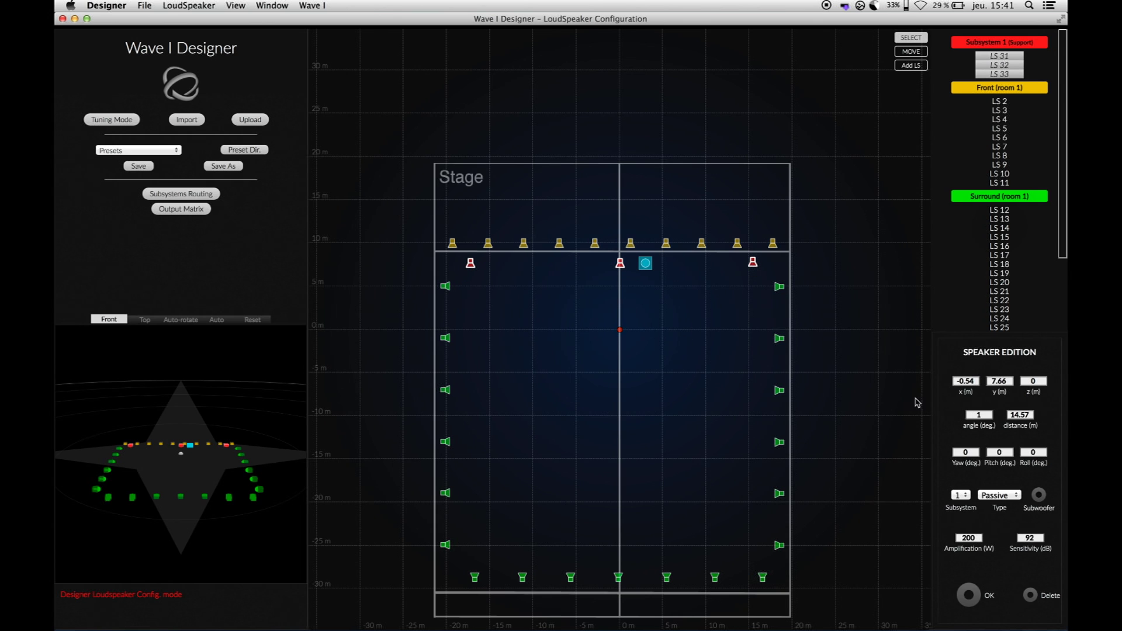
click(1040, 382)
click(969, 597)
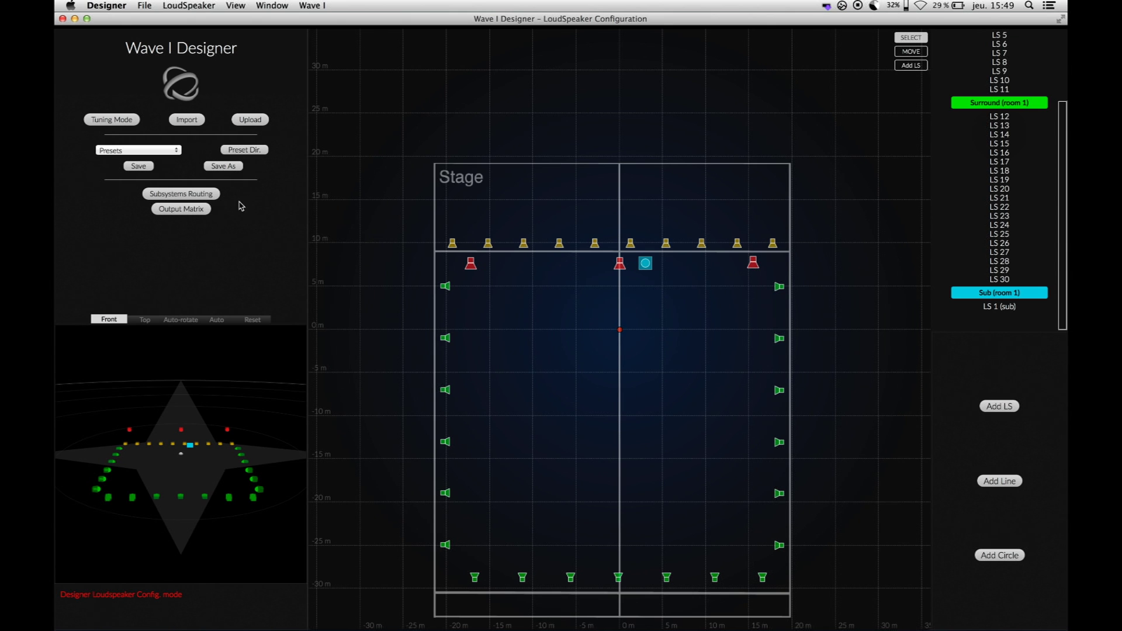
Route LS 31–33 to outputs 30, 31 and 32 in the Output Matrix
click(203, 210)
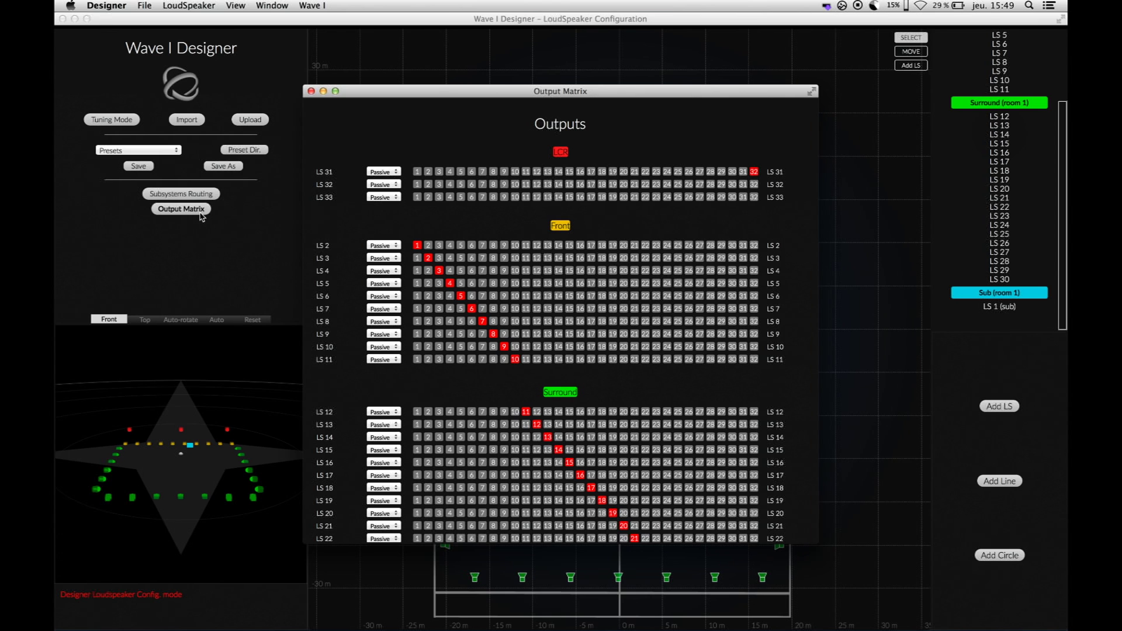
scroll(803, 254, down, 2)
scroll(803, 255, down, 2)
scroll(804, 254, up, 1)
scroll(804, 254, up, 2)
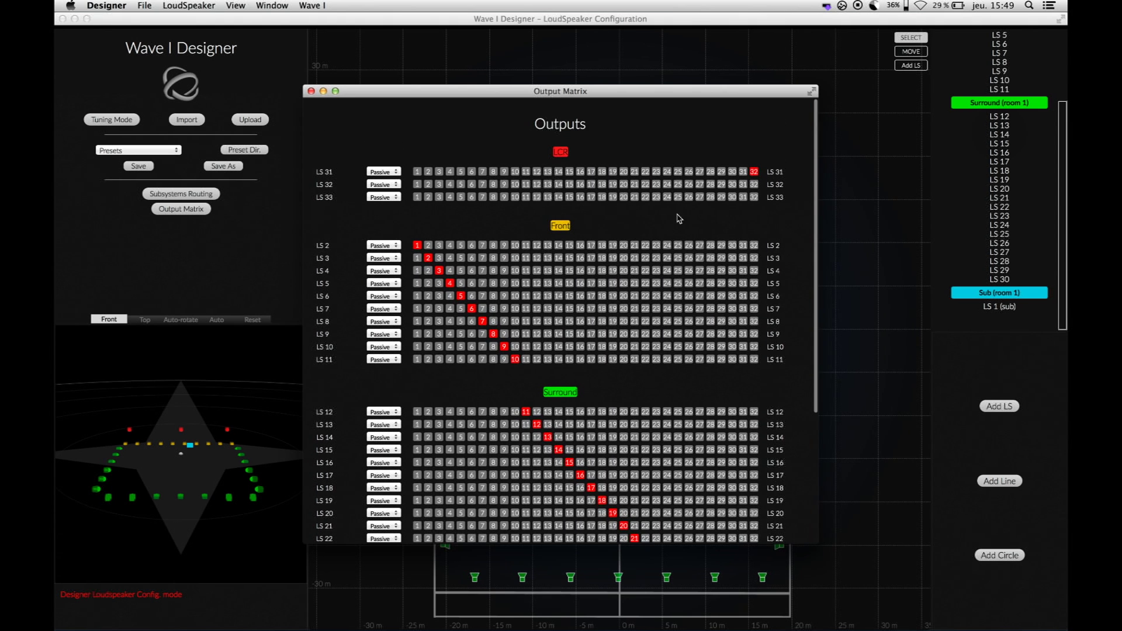
click(418, 172)
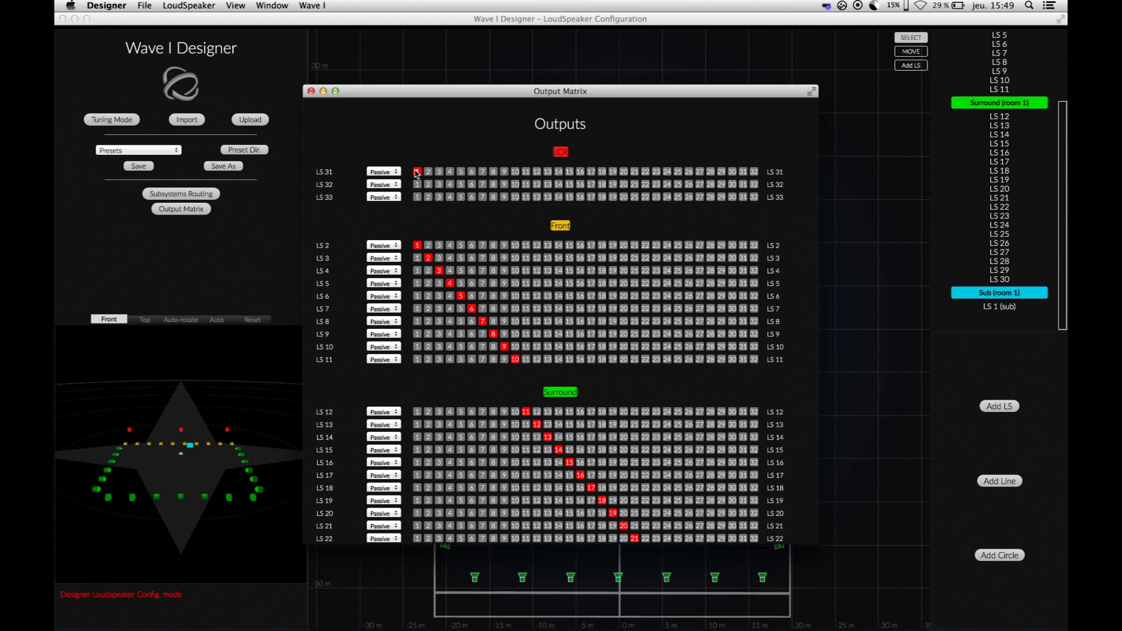
click(732, 172)
click(311, 92)
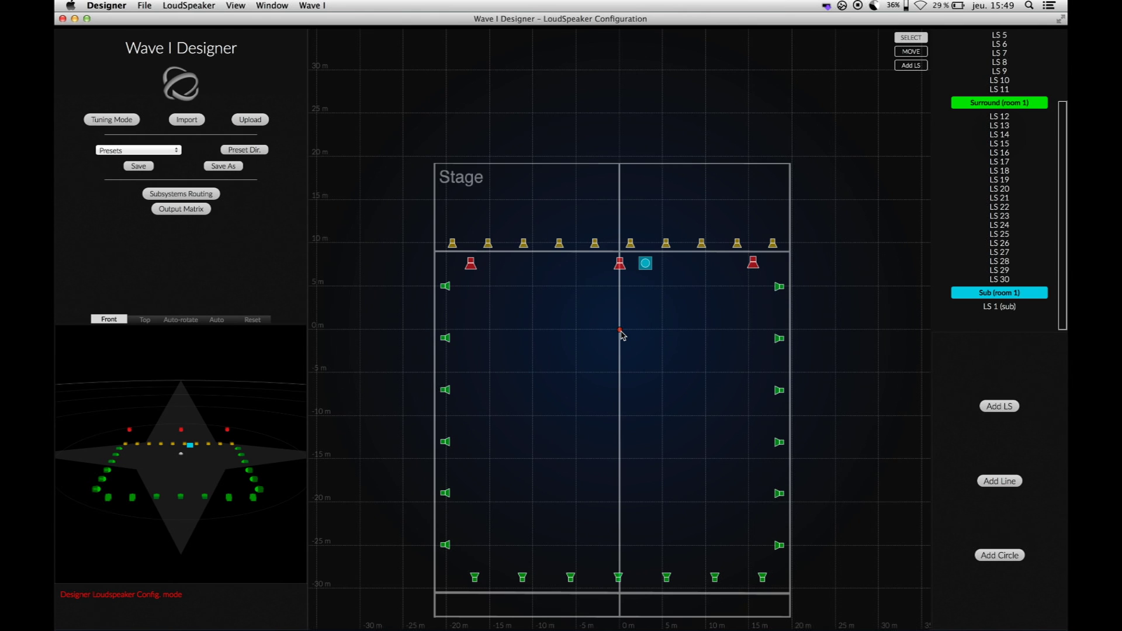
Drag the reference point about 10 m into the audience and set its X to 0 m
click(620, 333)
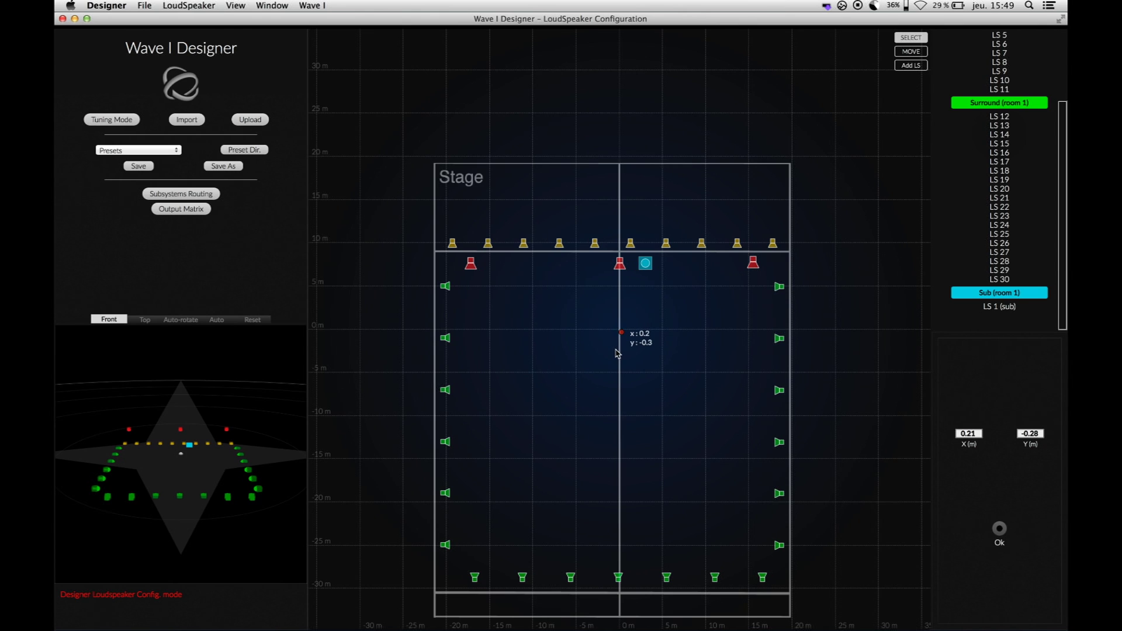
drag(616, 357, 616, 417)
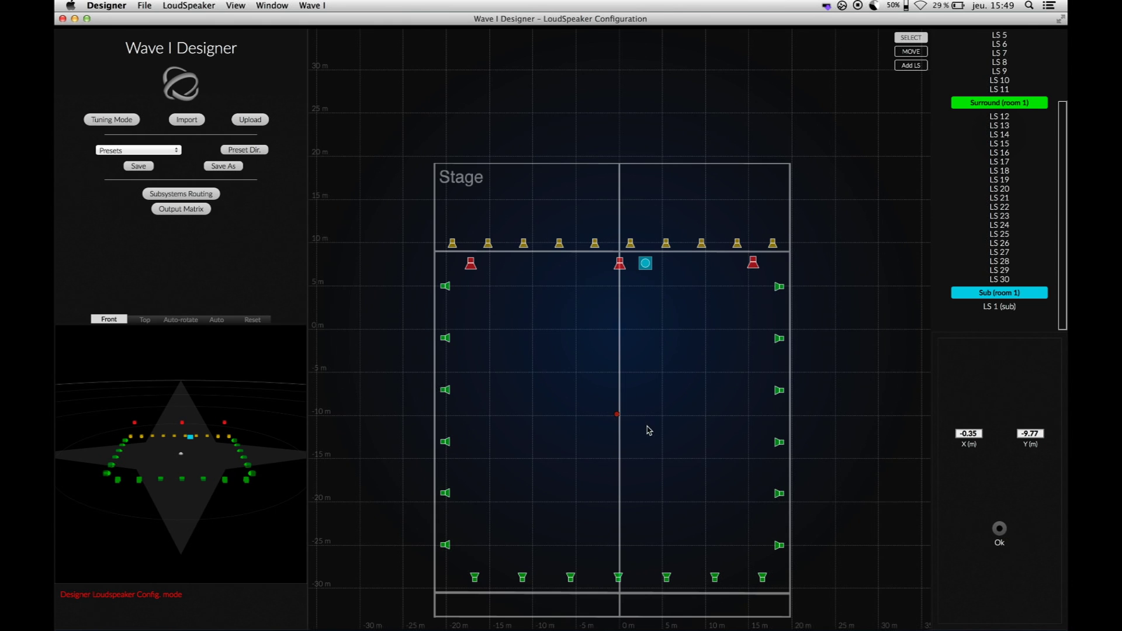
click(975, 434)
text(0)
key(Return)
click(1000, 530)
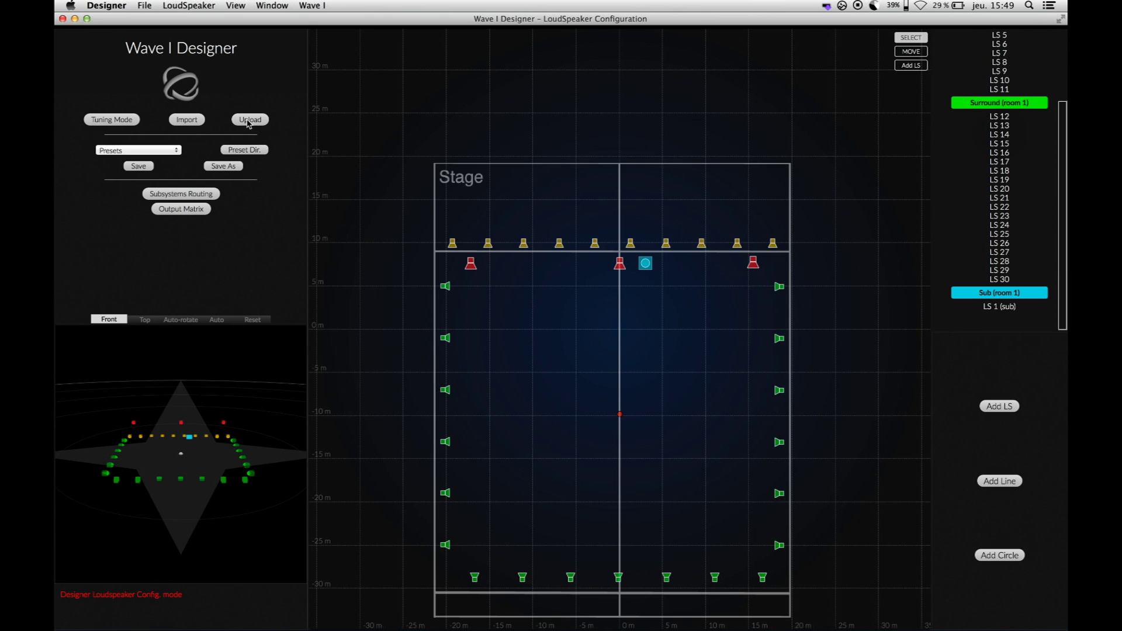
Send the finished speaker layout with the Upload button
click(248, 121)
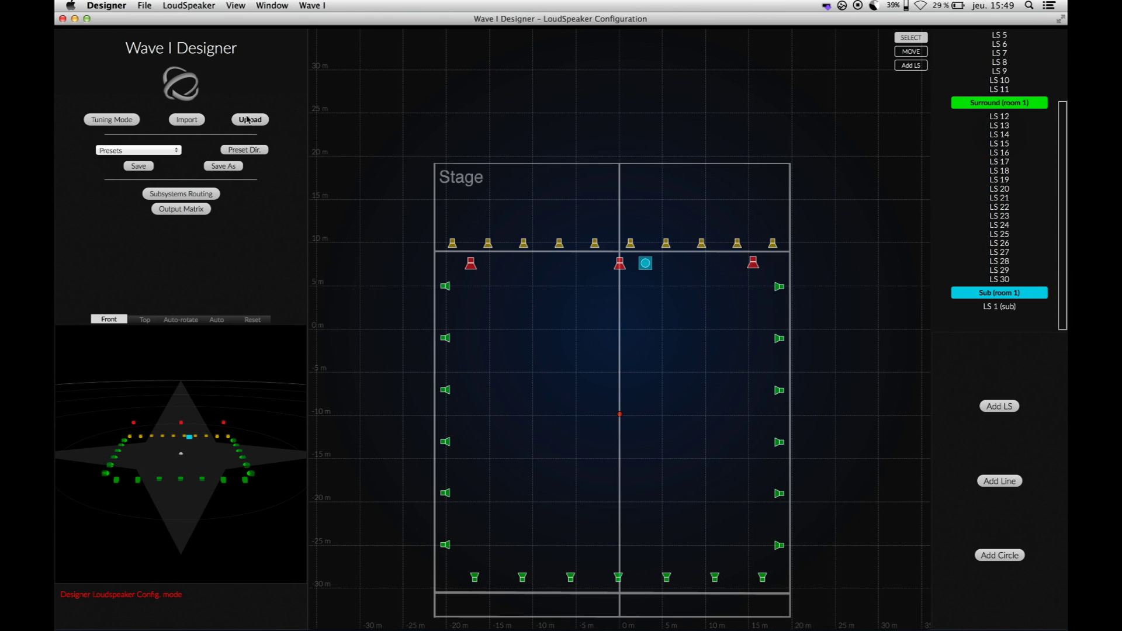